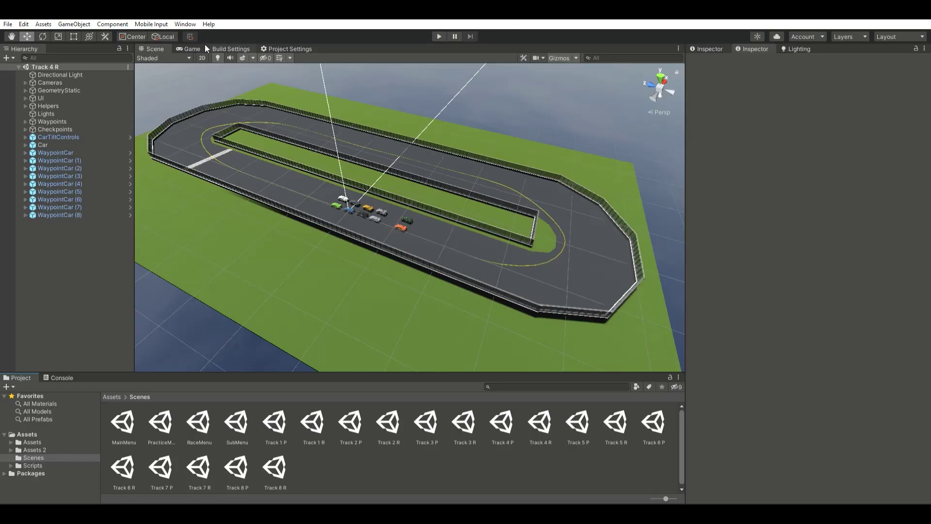
# - Preview the Game view, return to the Scene view, and start the Track 4 R race in play mode
pyautogui.click(203, 47)
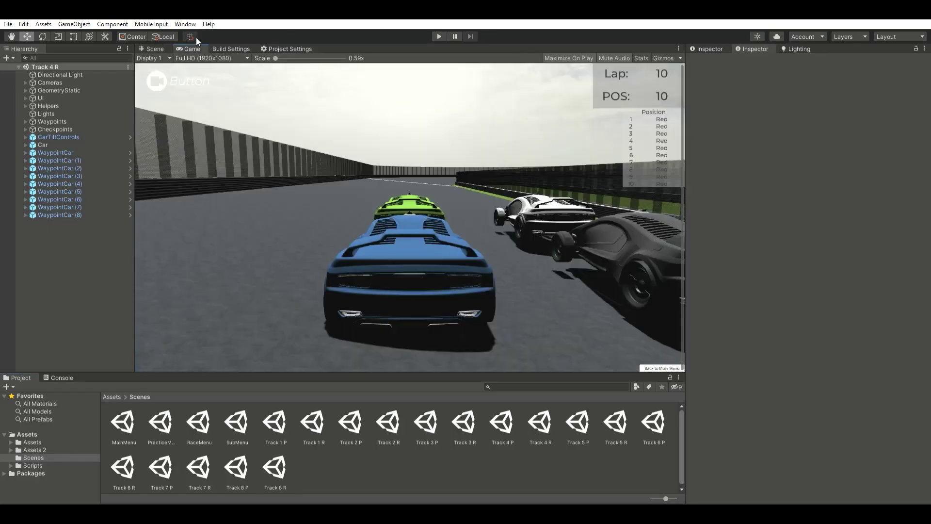
pyautogui.hotkey('ctrl', '1')
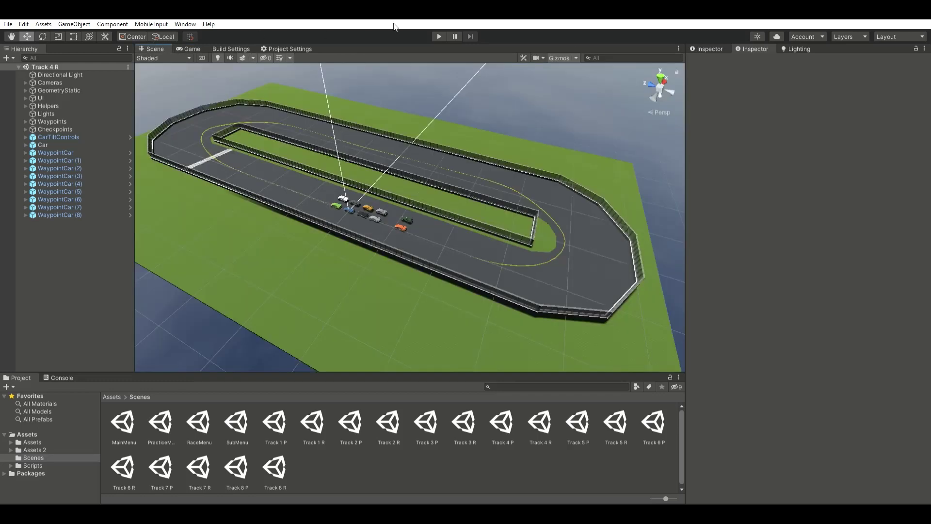
pyautogui.click(438, 32)
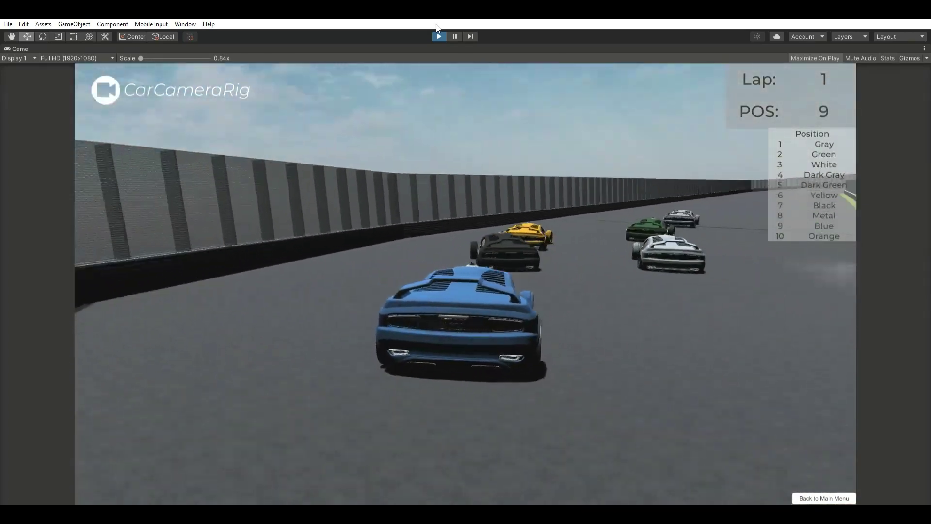
# - Cycle the Game view camera to the overhead CCTV Camera and let the race reach lap 3
pyautogui.click(187, 90)
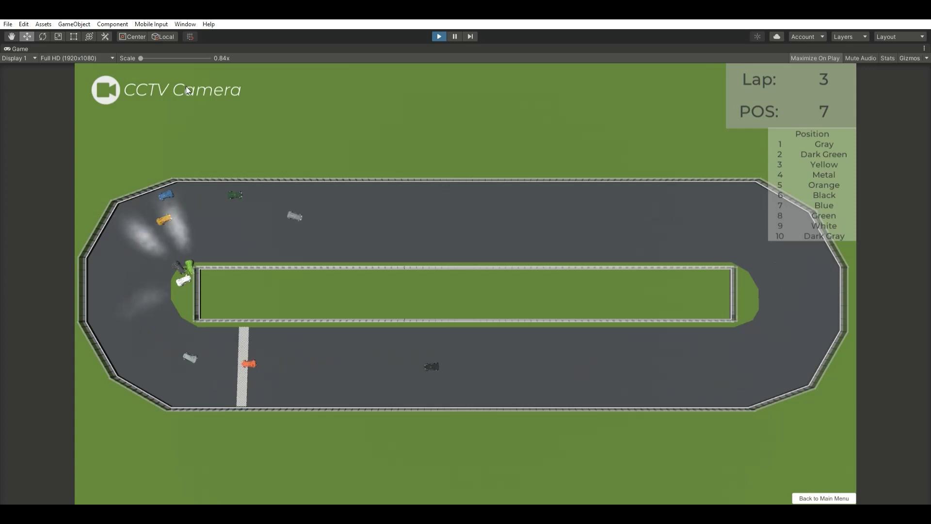
# - Pause, zoom the Scene view in, inspect the grey car's A6 lap-counter object, then resume
pyautogui.click(454, 37)
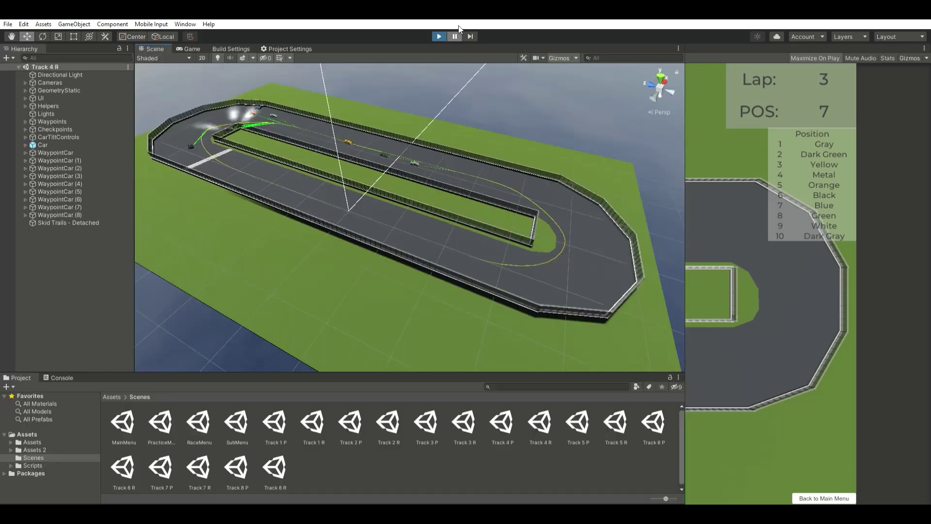
pyautogui.moveTo(437, 118); pyautogui.dragTo(444, 98, button='right')
pyautogui.scroll(5, 576, 201)
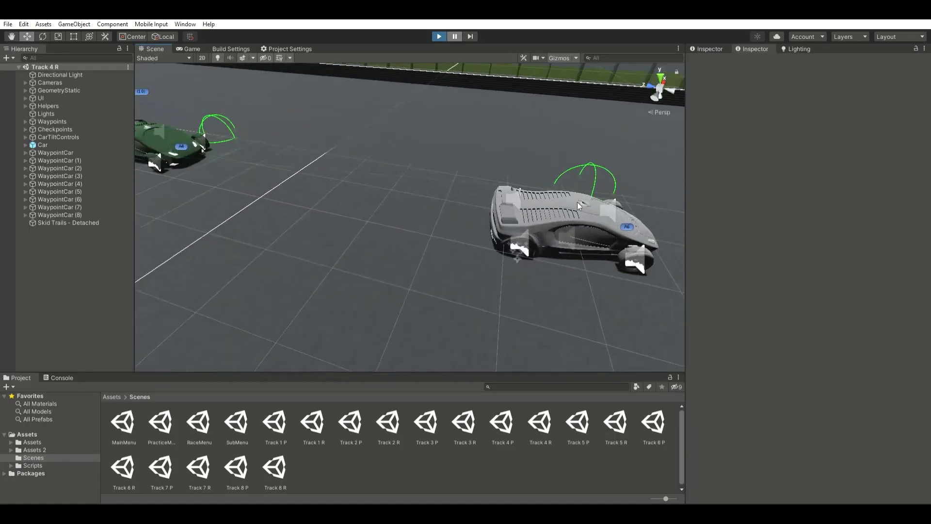
pyautogui.click(625, 224)
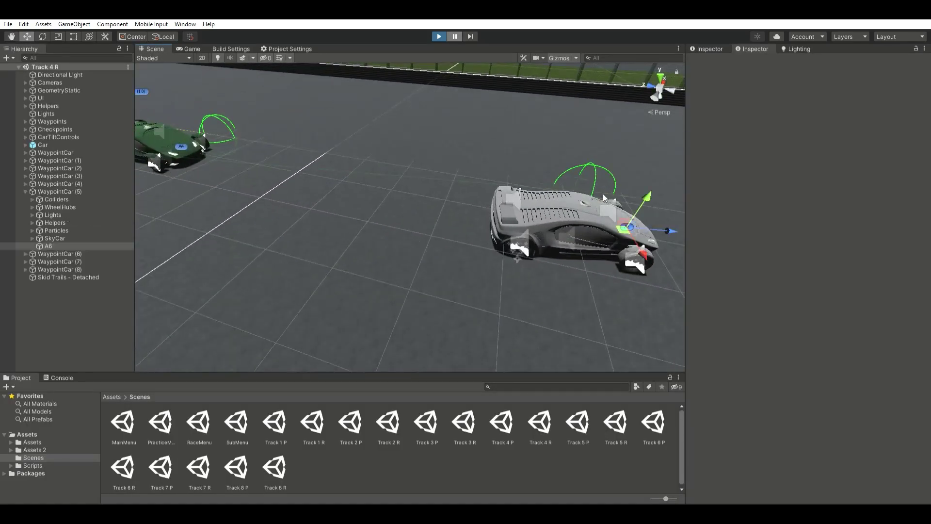
pyautogui.click(458, 33)
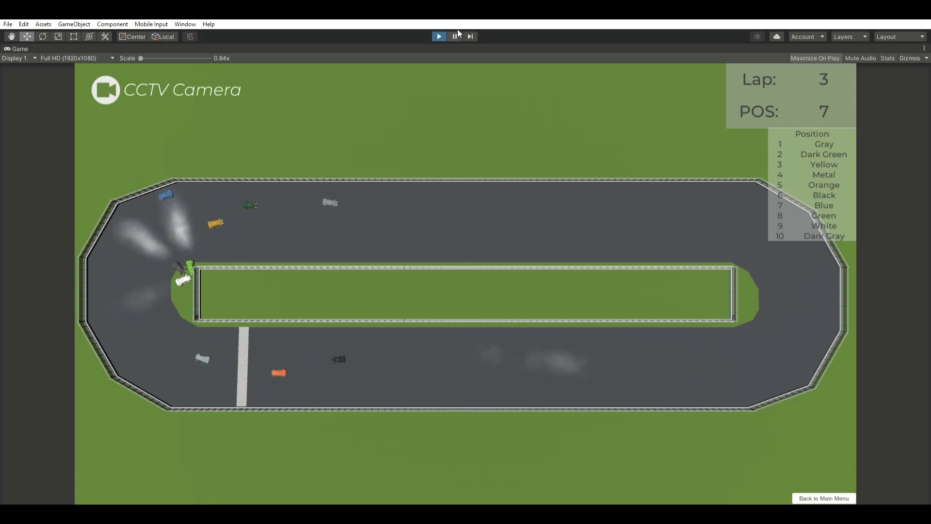
# - Pause and resume the race twice, checking A6's lap count with the view swung along the track
pyautogui.click(458, 30)
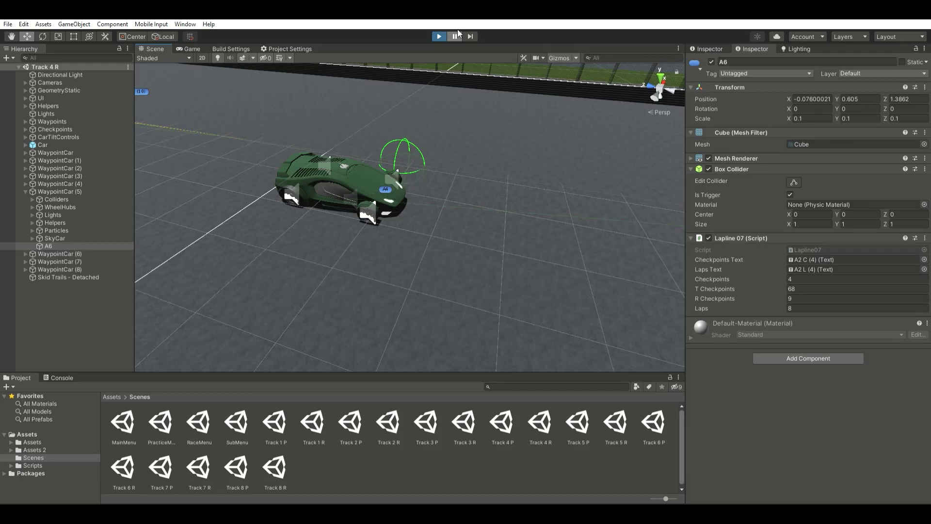
pyautogui.click(458, 31)
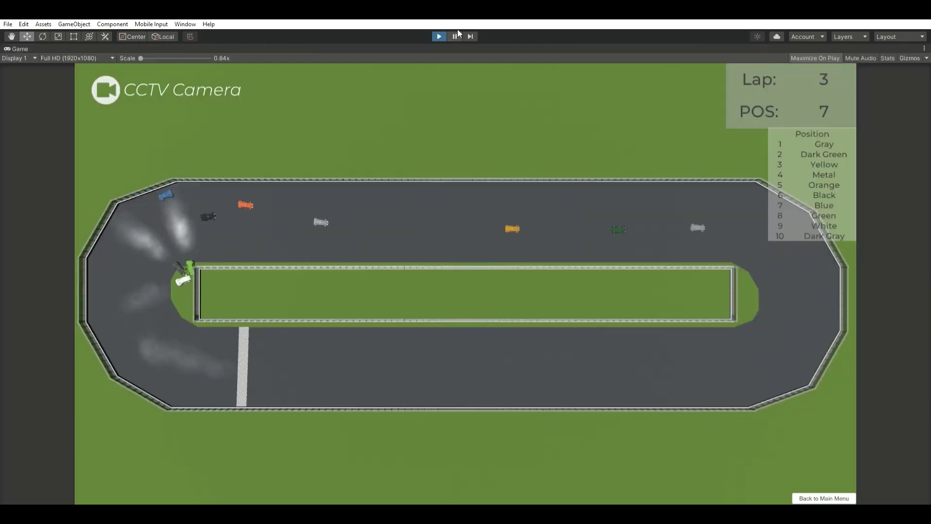
pyautogui.click(457, 31)
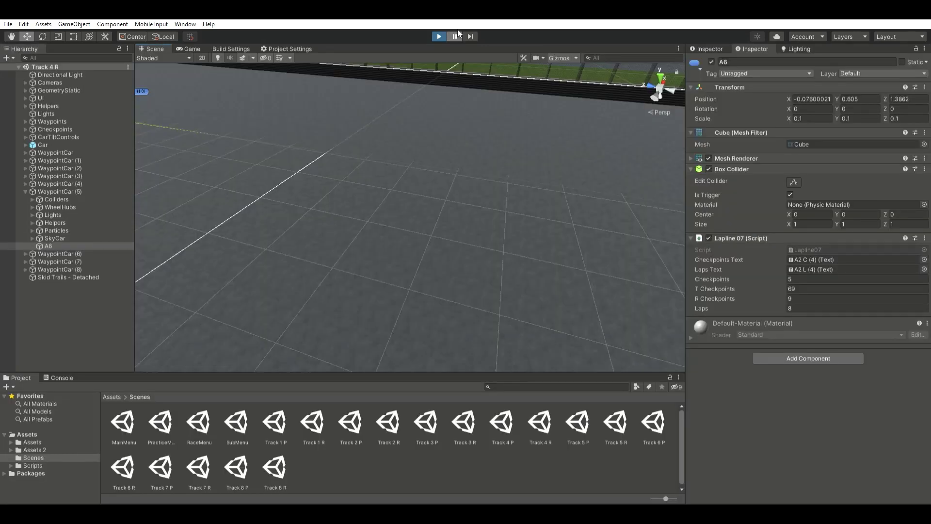
pyautogui.keyDown('alt'); pyautogui.moveTo(485, 146); pyautogui.dragTo(803, 116); pyautogui.keyUp('alt')
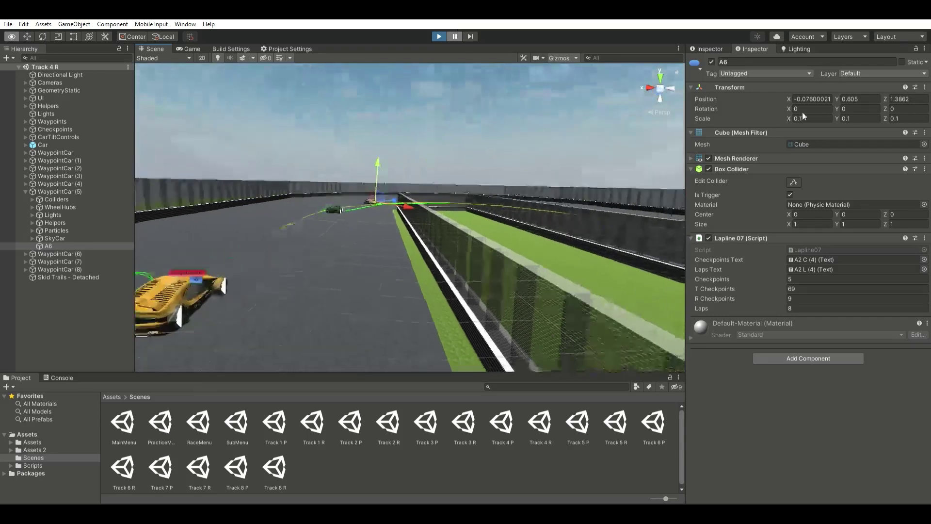
pyautogui.click(453, 28)
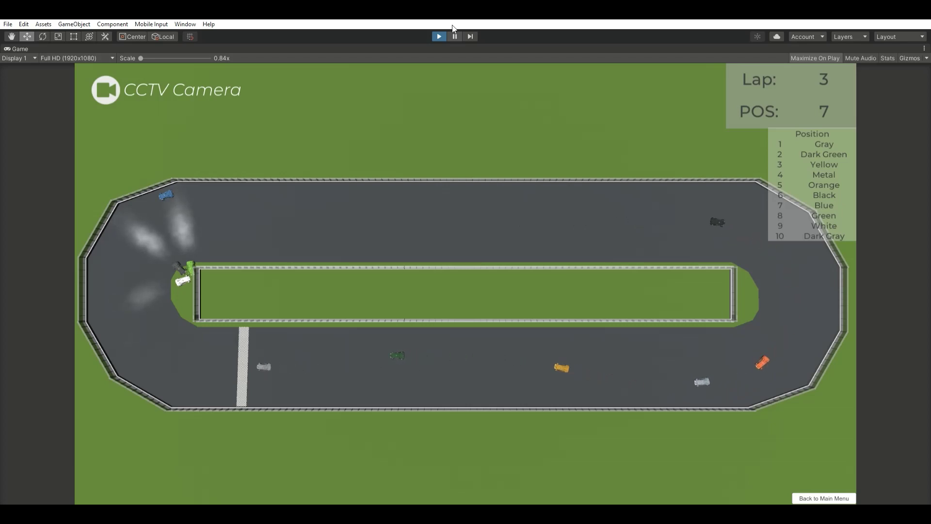
# - Pause once more at 8 laps, turn the view toward the grass, and stop play mode
pyautogui.click(454, 36)
pyautogui.moveTo(534, 126)
pyautogui.mouseDown(button='right')
pyautogui.moveTo(557, 113)
pyautogui.moveTo(906, 134)
pyautogui.moveTo(347, 92)
pyautogui.moveTo(343, 107)
pyautogui.mouseUp(button='right')
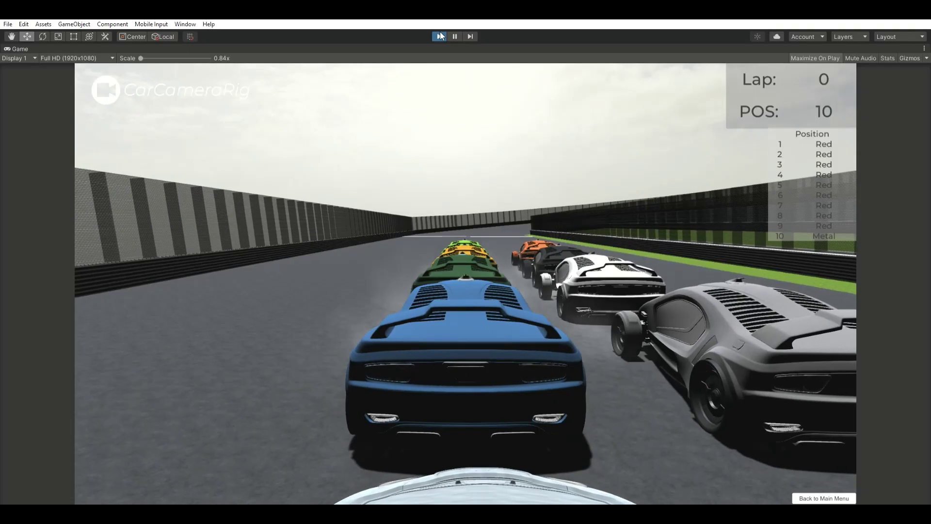
pyautogui.click(440, 35)
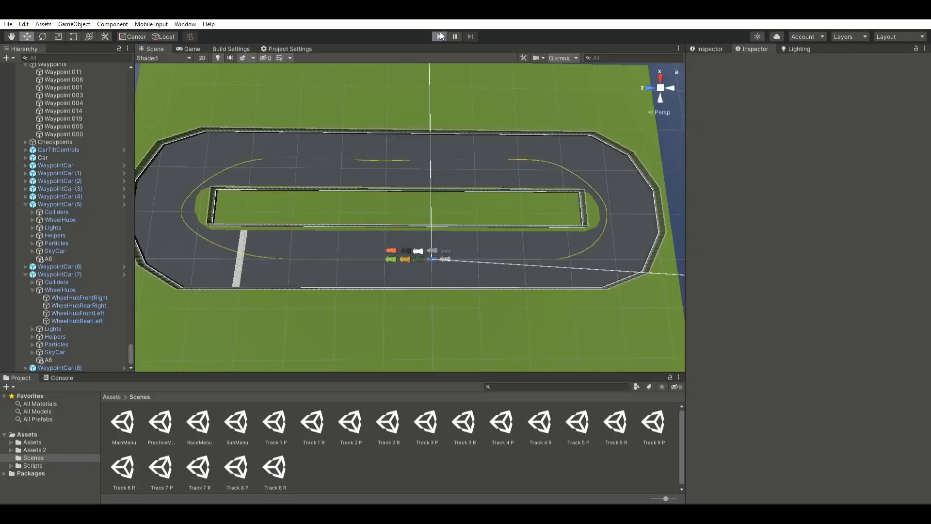
# - Enter play mode to run the qualifying race behind the blue car
pyautogui.click(440, 35)
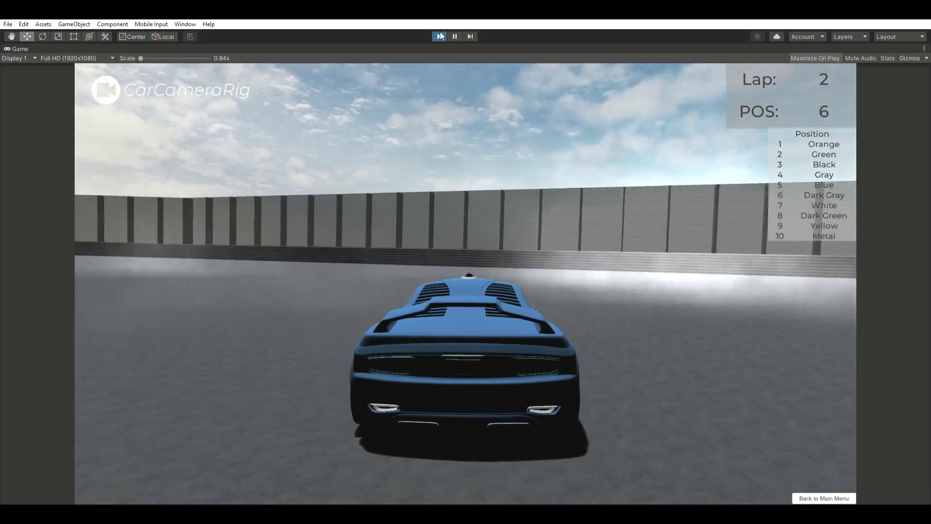
# - Pause in CCTV view, inspect the orange car's 3-lap A1 script, then clear the selection
pyautogui.press('c')
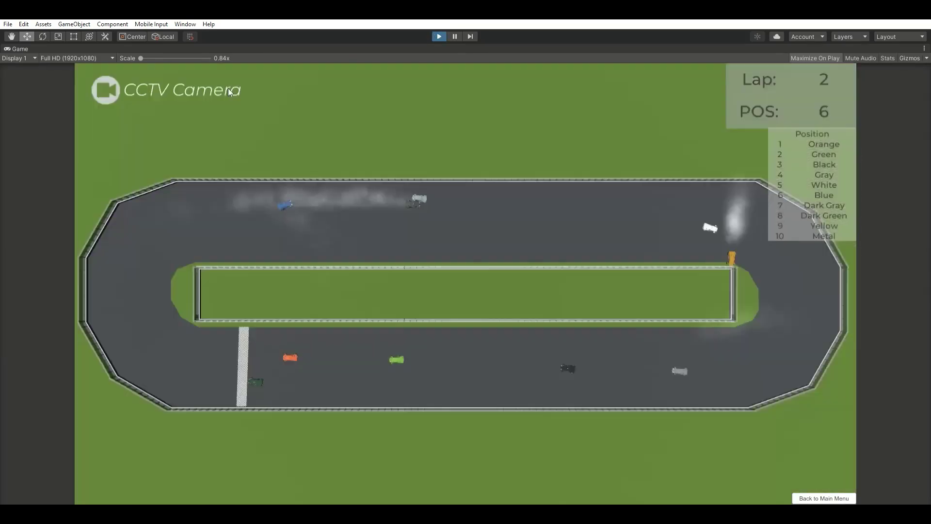
pyautogui.click(454, 36)
pyautogui.moveTo(472, 289)
pyautogui.mouseDown(button='right')
pyautogui.moveTo(301, 238)
pyautogui.moveTo(316, 206)
pyautogui.mouseUp(button='right')
pyautogui.click(327, 218)
pyautogui.moveTo(405, 313)
pyautogui.keyDown('alt'); pyautogui.mouseDown()
pyautogui.moveTo(417, 316)
pyautogui.moveTo(408, 307)
pyautogui.mouseUp(); pyautogui.keyUp('alt')
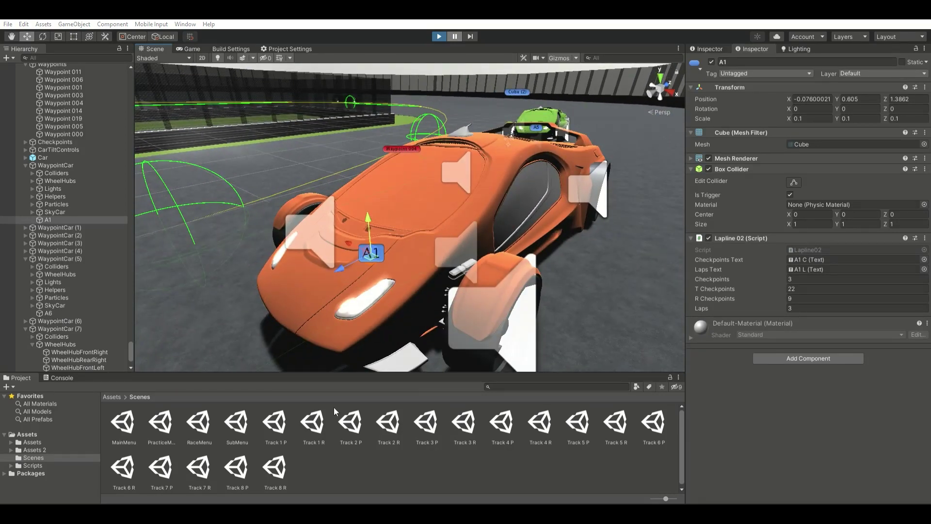
pyautogui.click(475, 455)
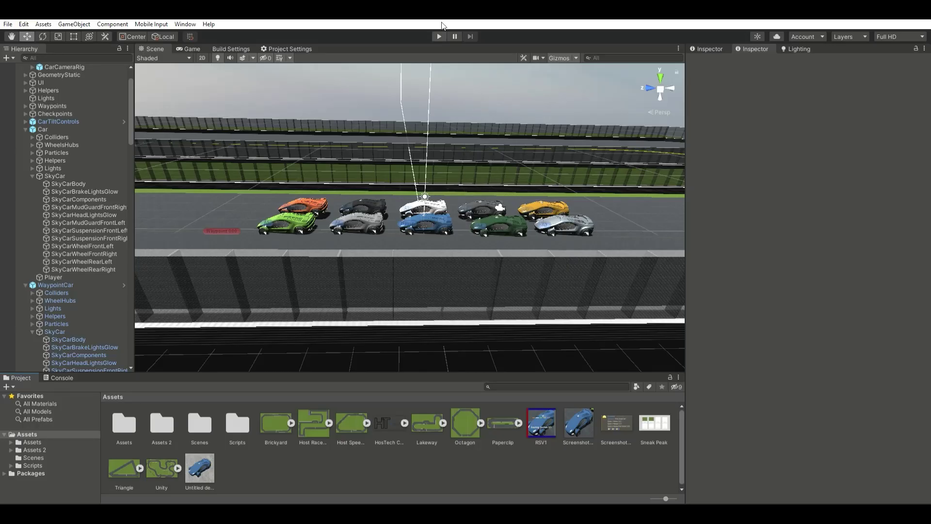
# - Enter play mode with Ctrl+P to run a new race behind the blue car
pyautogui.hotkey('ctrl', 'p')
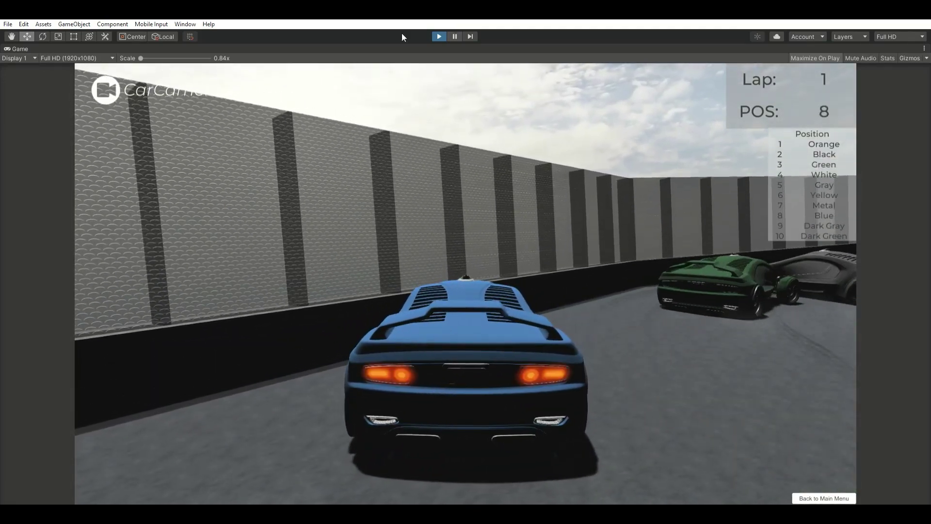
# - Cycle the Game view to the CCTV Camera and let the field run to lap 5
pyautogui.click(217, 91)
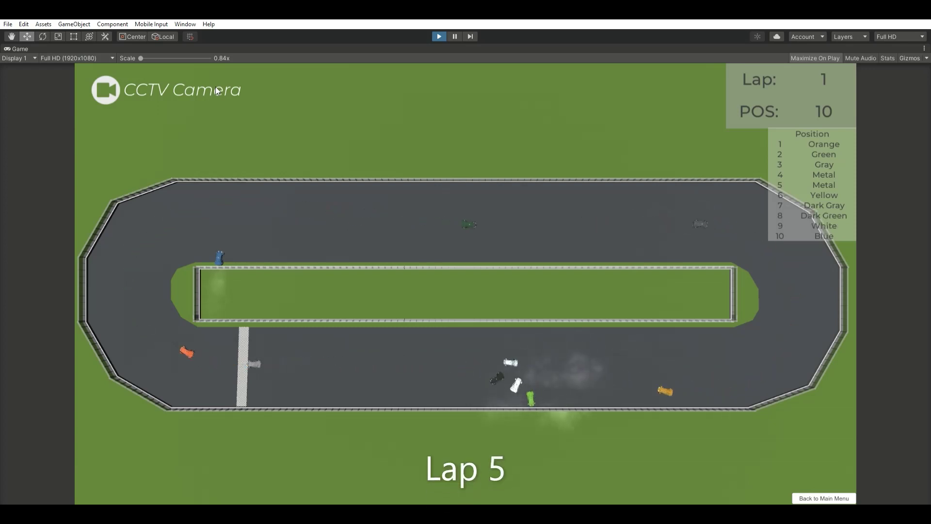
# - Pause, orbit and frame the orange car with F, and select its A1 checkpoint object
pyautogui.click(455, 36)
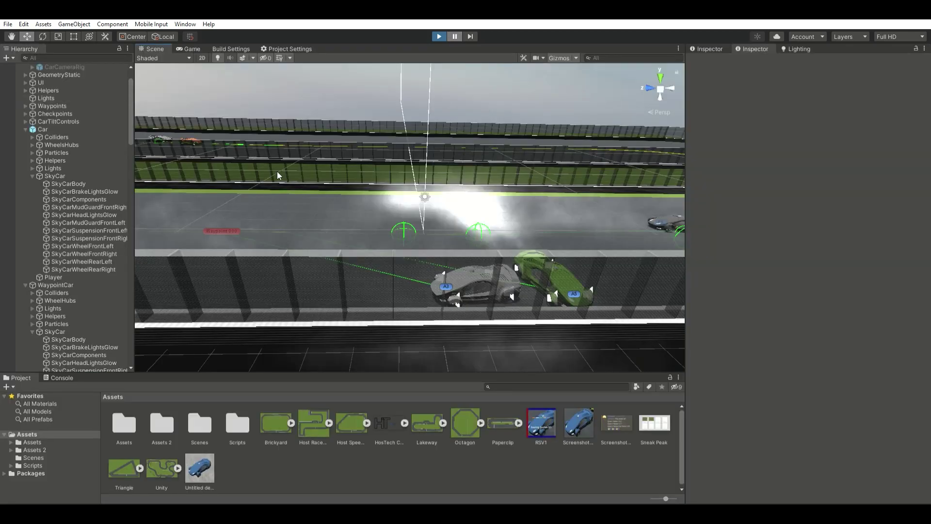
pyautogui.moveTo(277, 175); pyautogui.dragTo(193, 136, button='right')
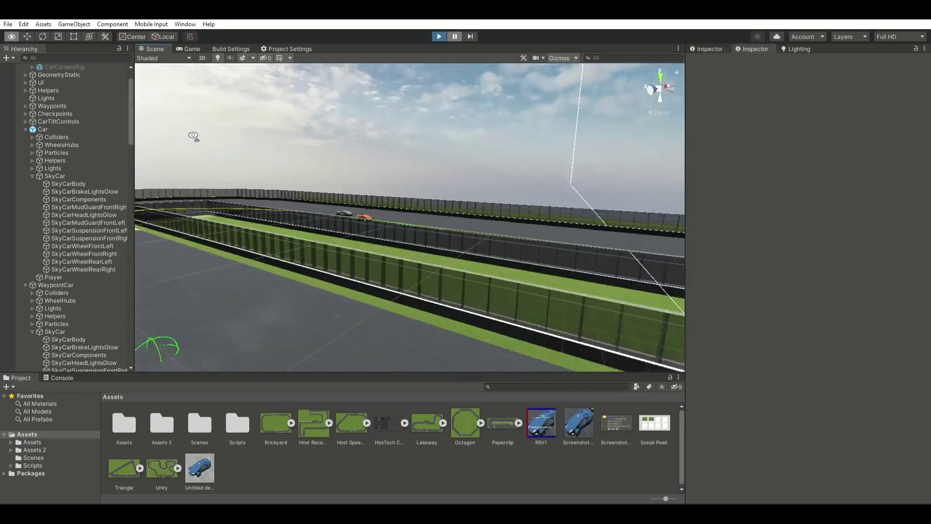
pyautogui.press('f')
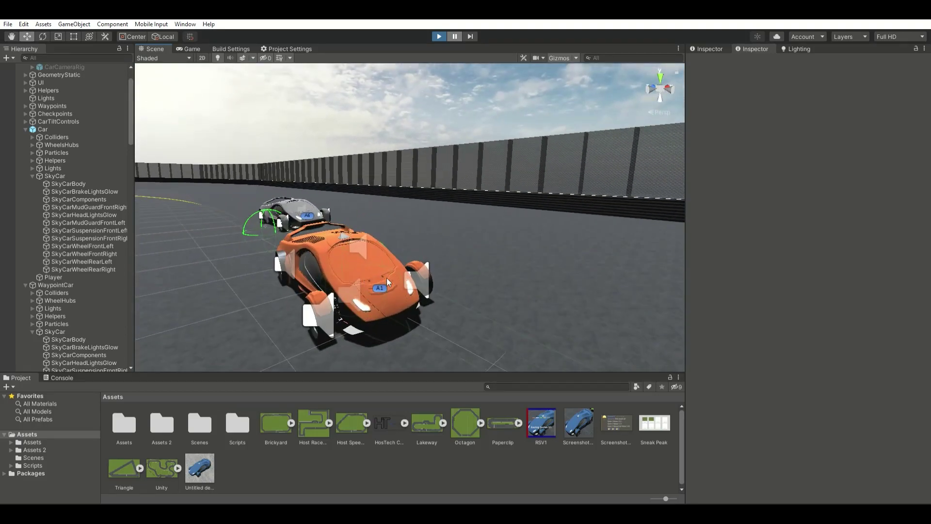
pyautogui.click(388, 282)
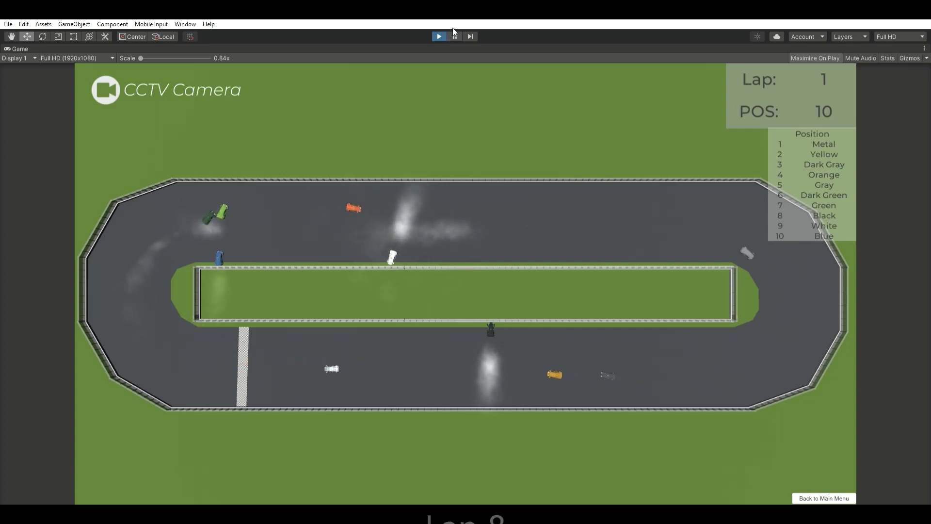
# - Pause at A1's 7-lap count, advance the race twice, then resume it
pyautogui.click(453, 32)
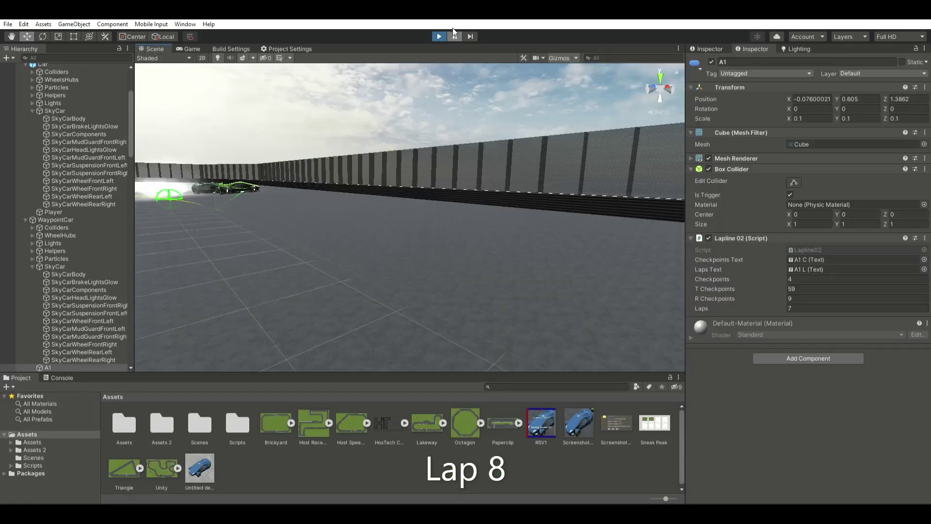
pyautogui.click(454, 32)
pyautogui.click(454, 32)
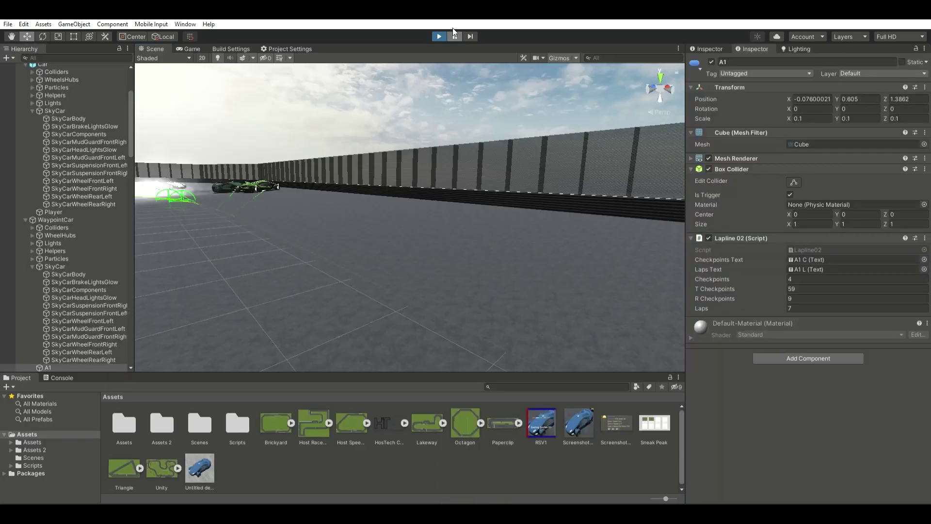
pyautogui.click(454, 32)
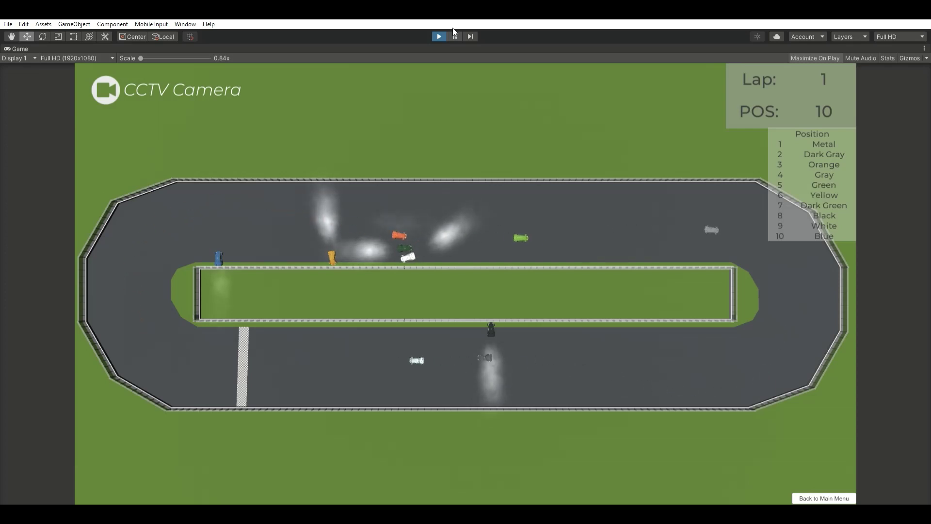
# - Pause play mode with A1 at 11 laps and 95 checkpoints, then move the Scene camera to the grey car
pyautogui.click(453, 32)
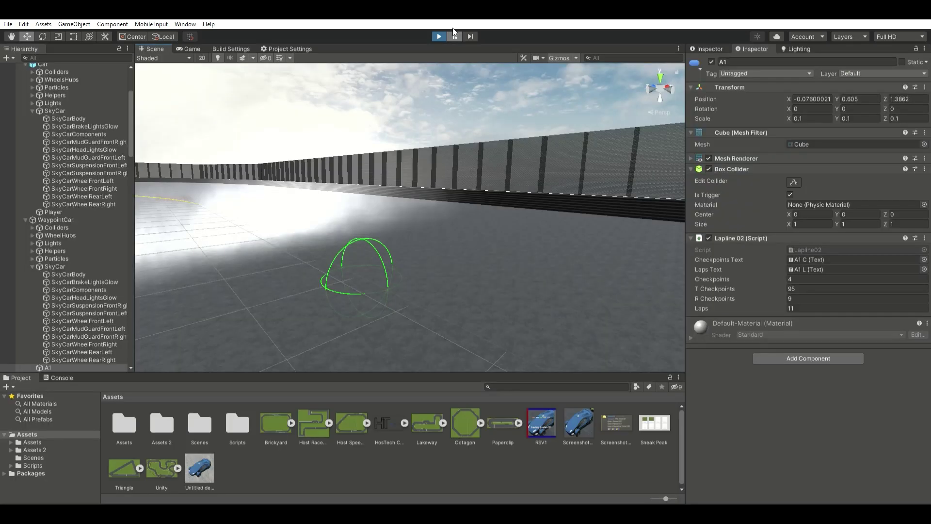
pyautogui.moveTo(403, 145); pyautogui.dragTo(408, 163, button='right')
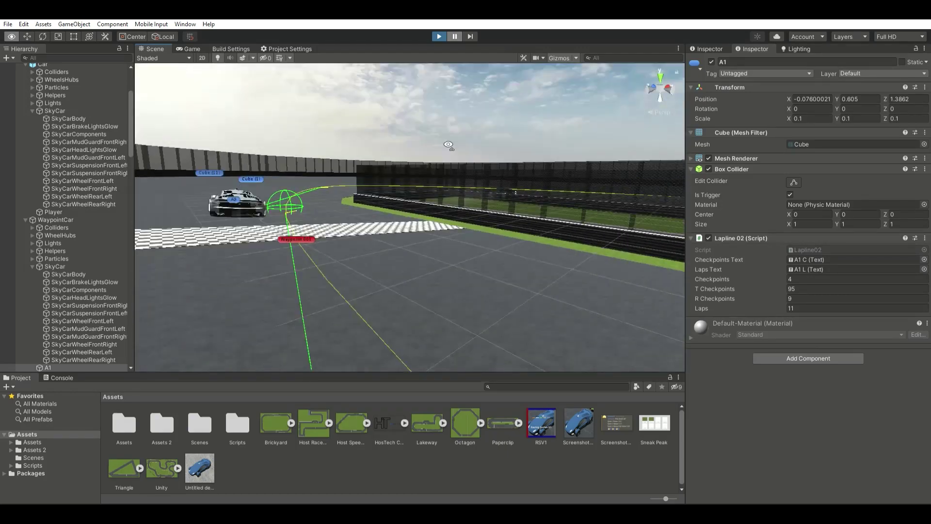
pyautogui.moveTo(409, 163)
pyautogui.mouseDown(button='right')
pyautogui.moveTo(686, 125)
pyautogui.moveTo(693, 151)
pyautogui.mouseUp(button='right')
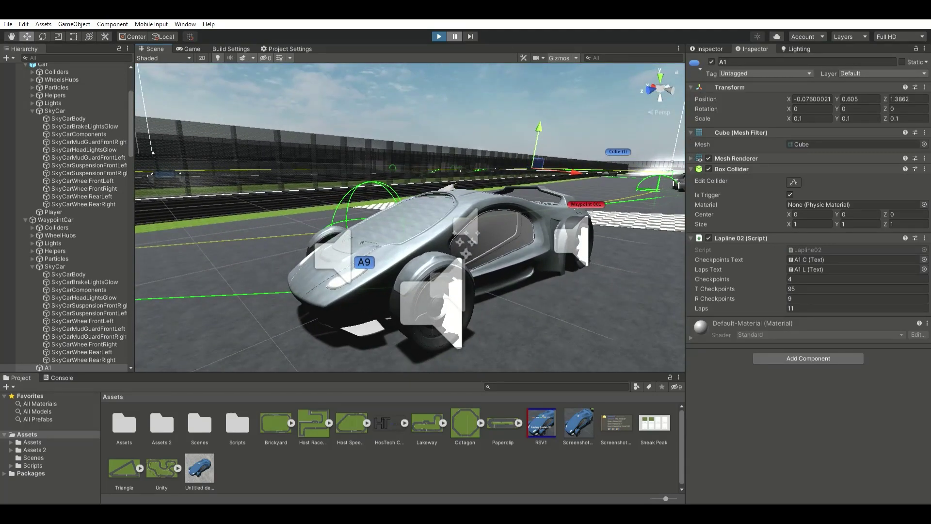